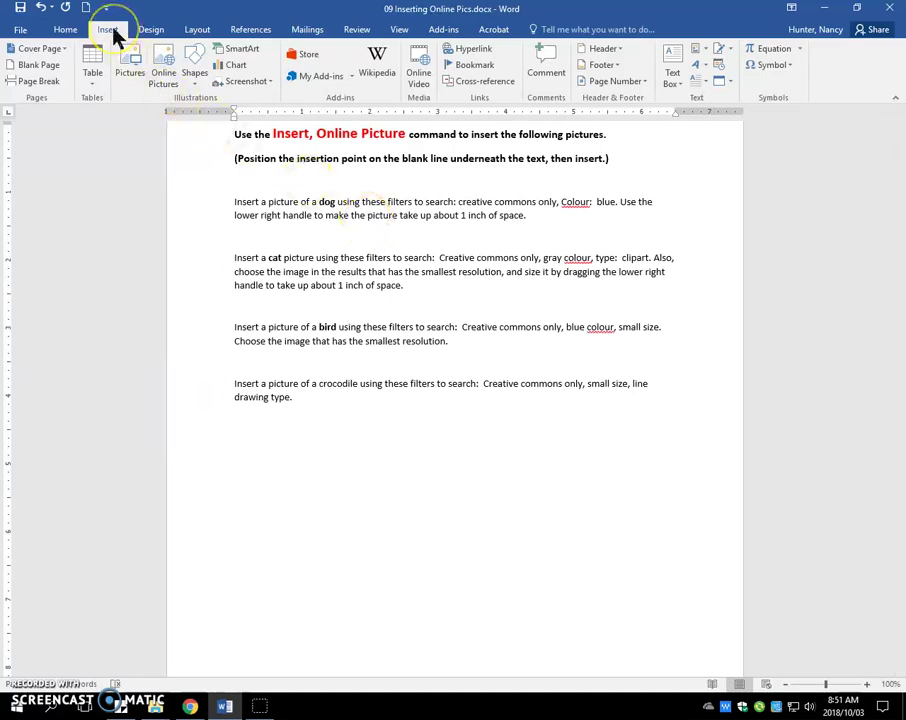
# Step: Place the cursor on the blank line under the dog instructions and zoom to 140%
pyautogui.click(161, 77)
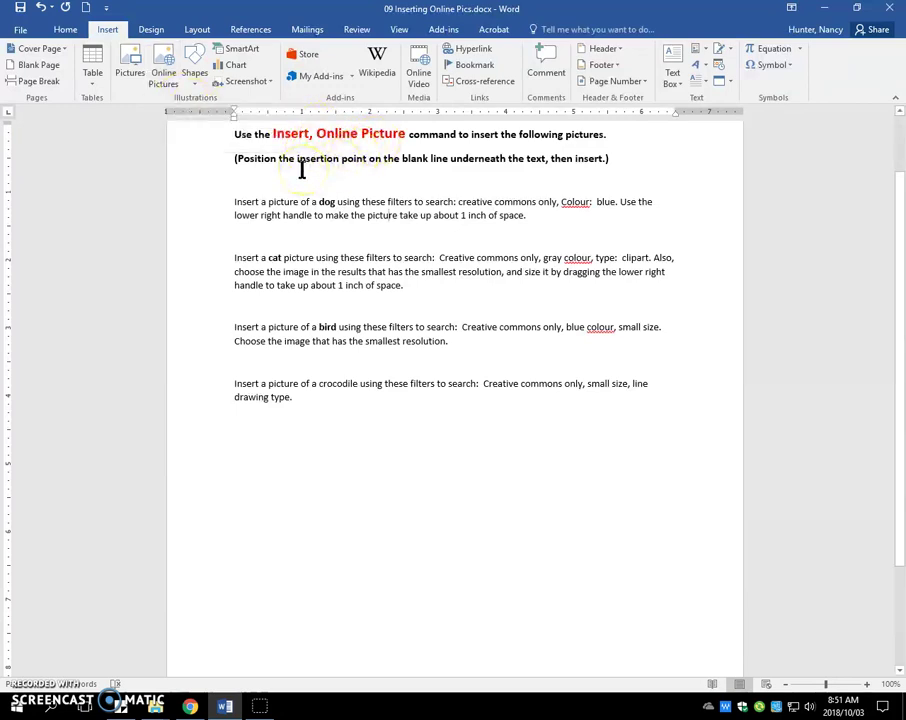
pyautogui.click(236, 235)
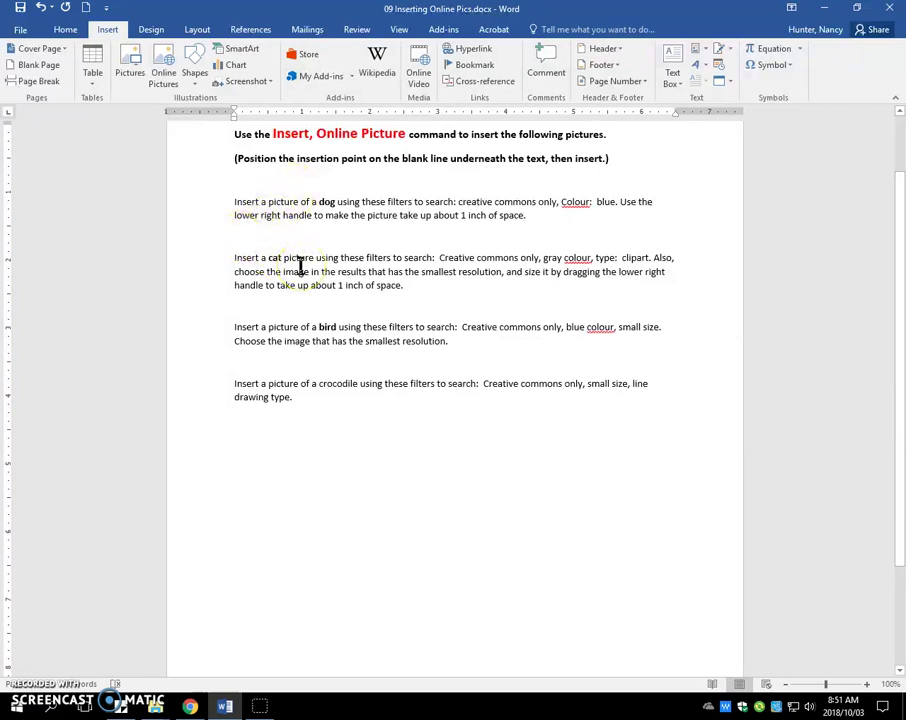
pyautogui.click(869, 684)
pyautogui.click(869, 684)
pyautogui.click(869, 684)
pyautogui.click(869, 684)
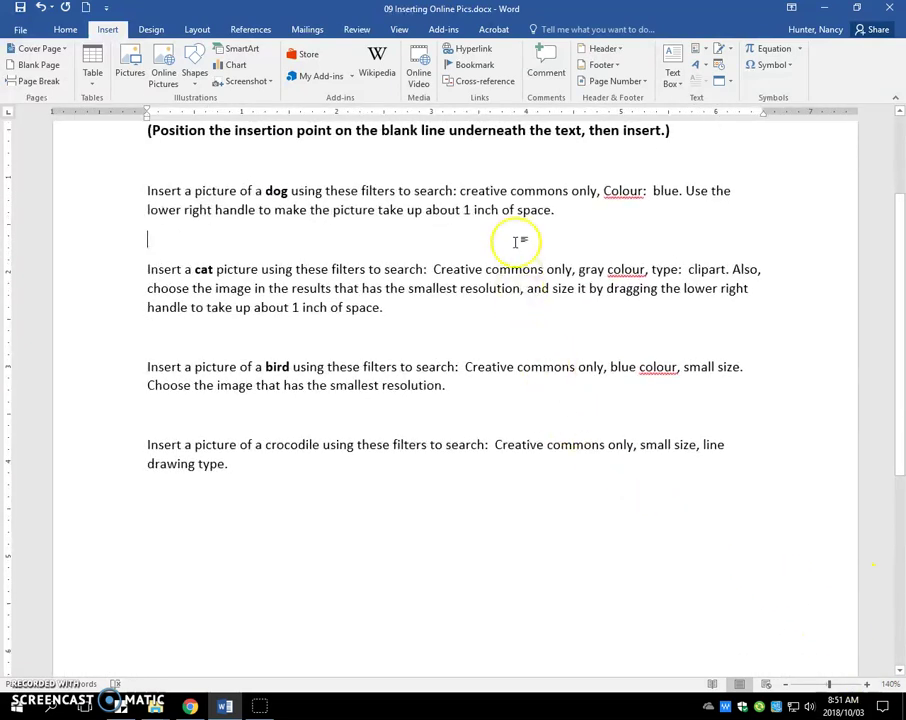
# Step: Search Online Pictures for 'dog' and move the results dialog lower on screen
pyautogui.click(166, 76)
pyautogui.click(613, 143)
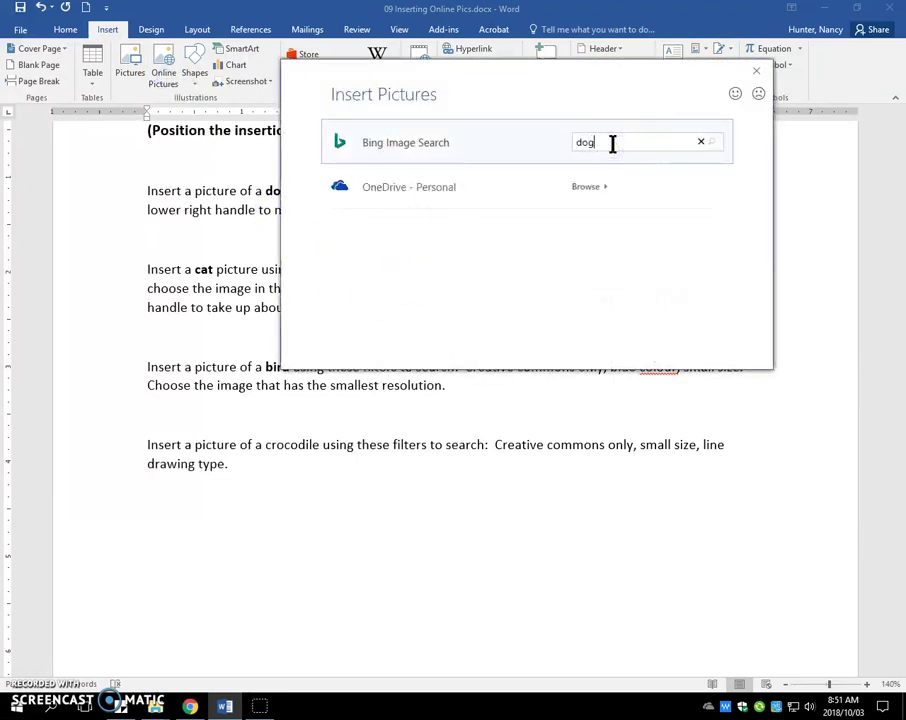
pyautogui.press('Return')
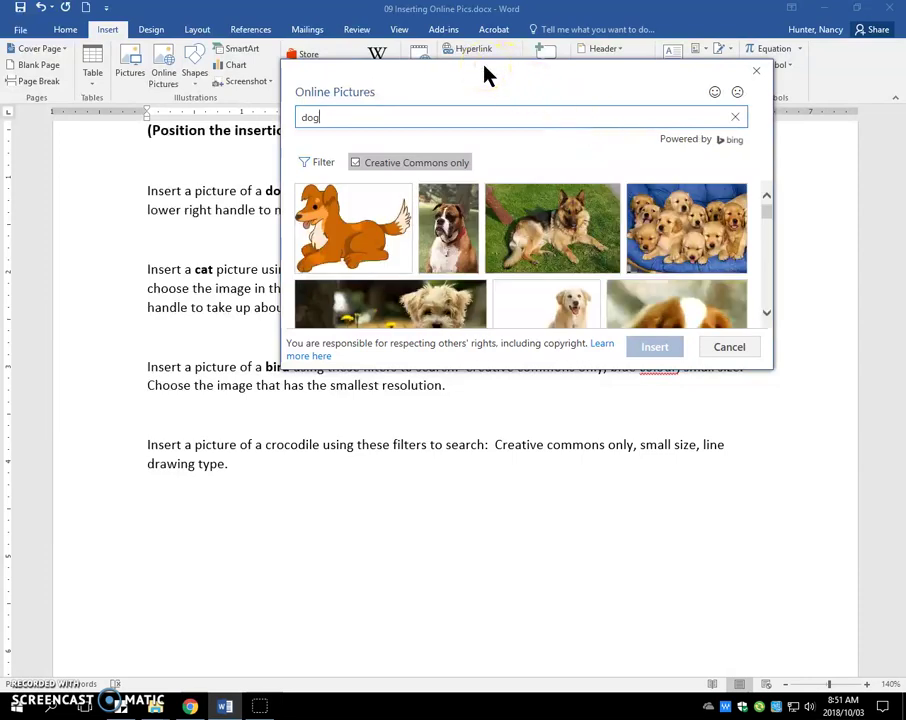
pyautogui.moveTo(484, 70); pyautogui.dragTo(343, 245)
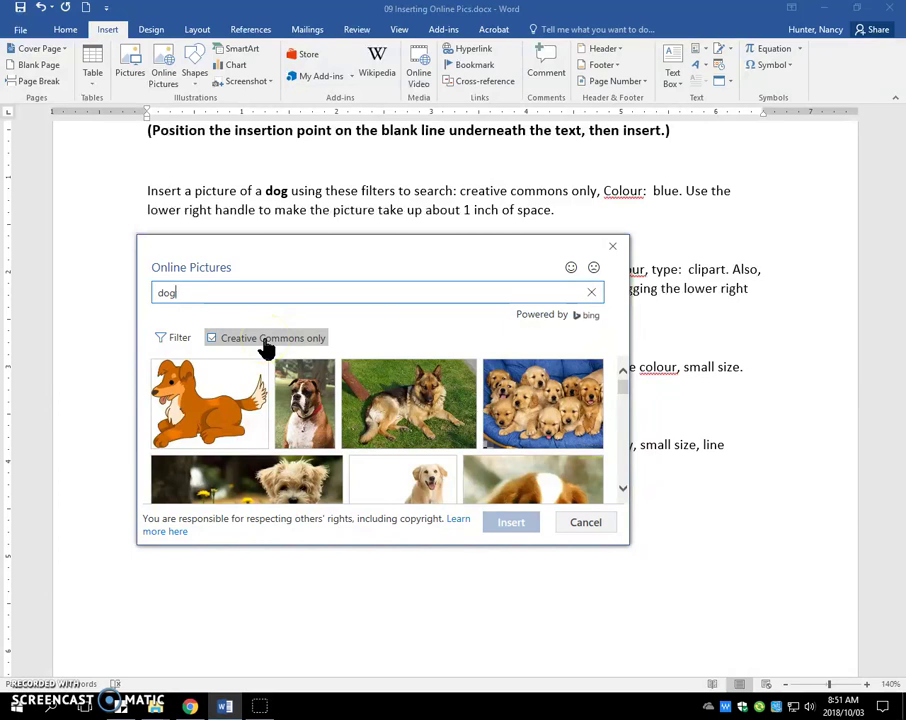
# Step: Filter the Creative Commons dog results to Blue and tick the single blue cartoon dog clipart
pyautogui.click(264, 347)
pyautogui.click(194, 346)
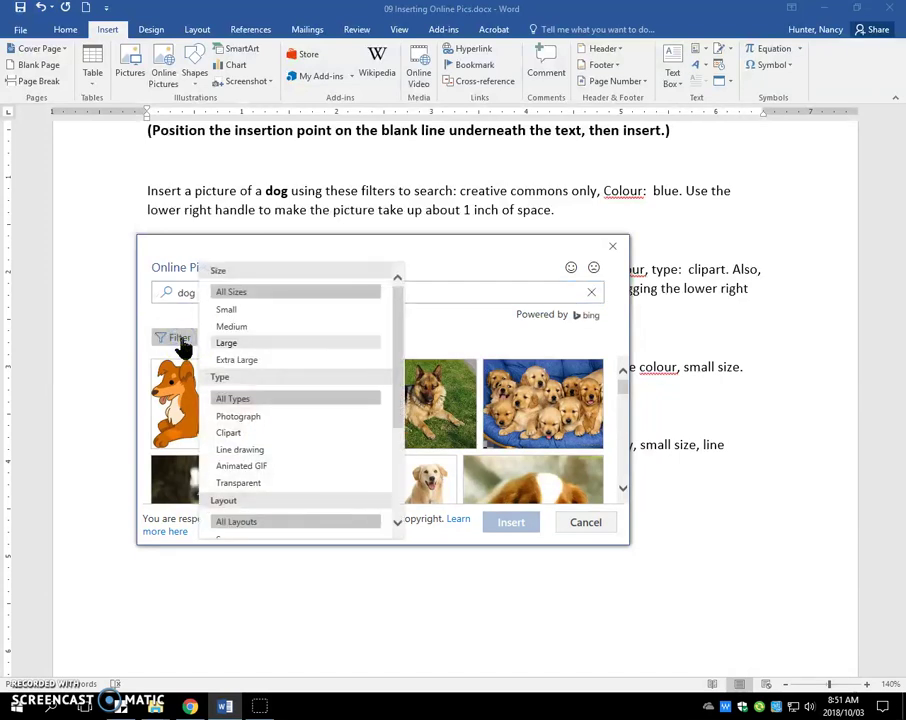
pyautogui.scroll(-2, 296, 360)
pyautogui.scroll(-2, 300, 366)
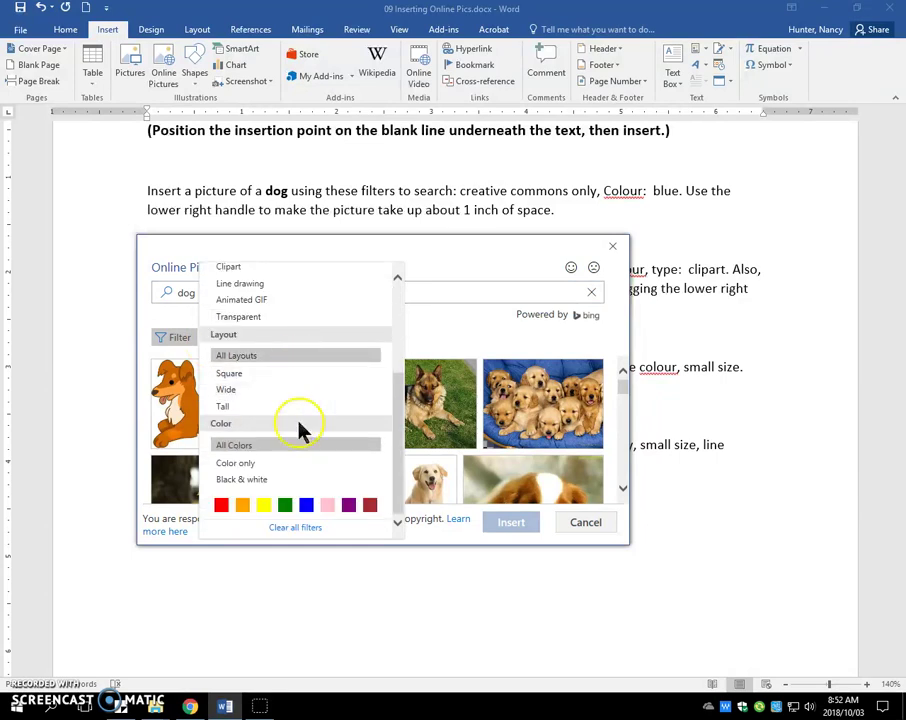
pyautogui.click(307, 510)
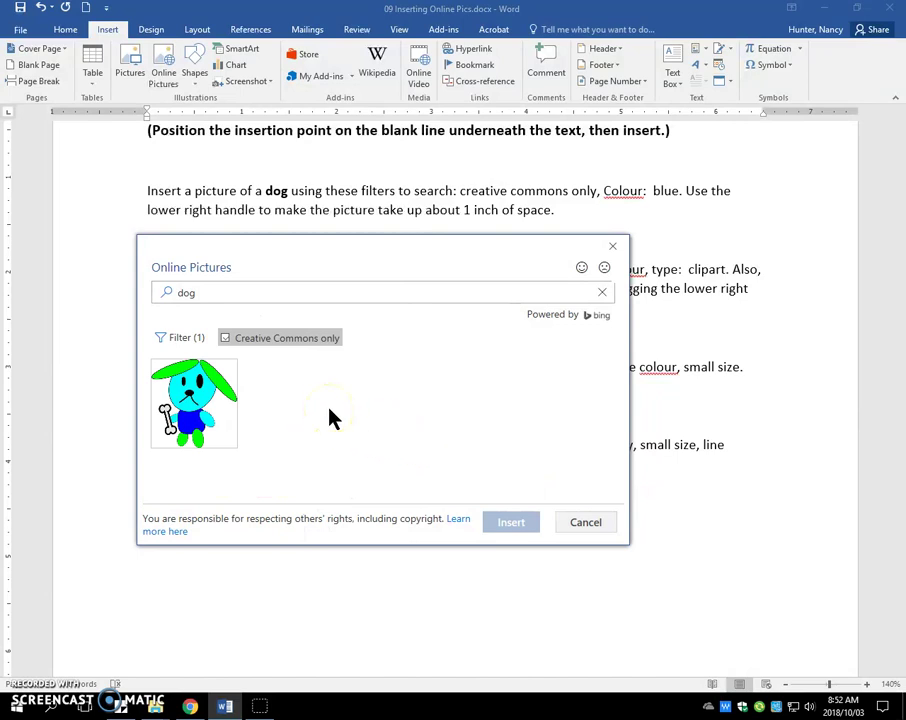
pyautogui.click(200, 402)
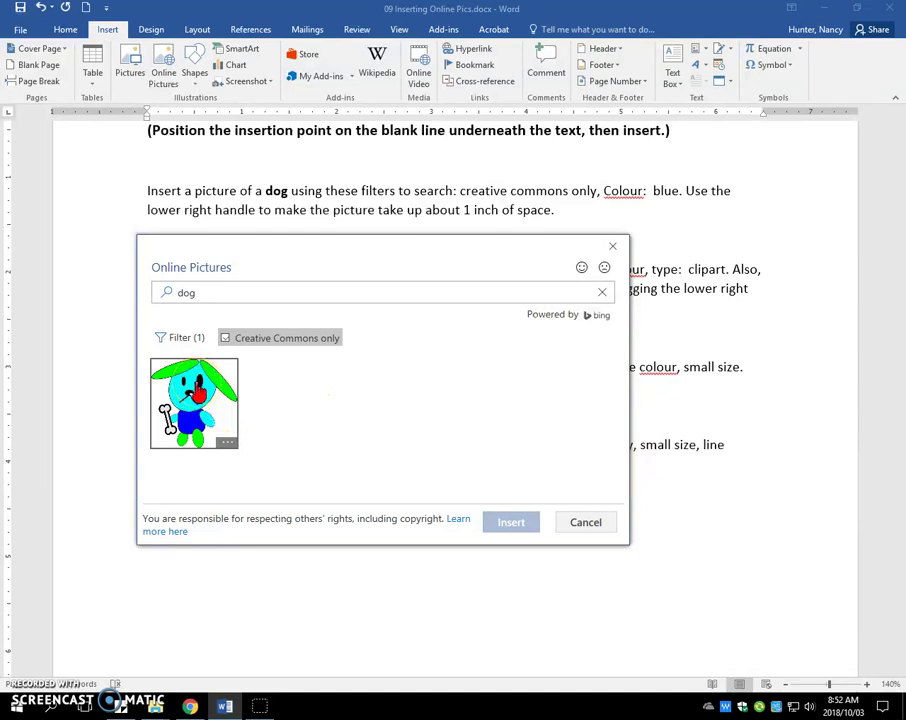
pyautogui.click(228, 370)
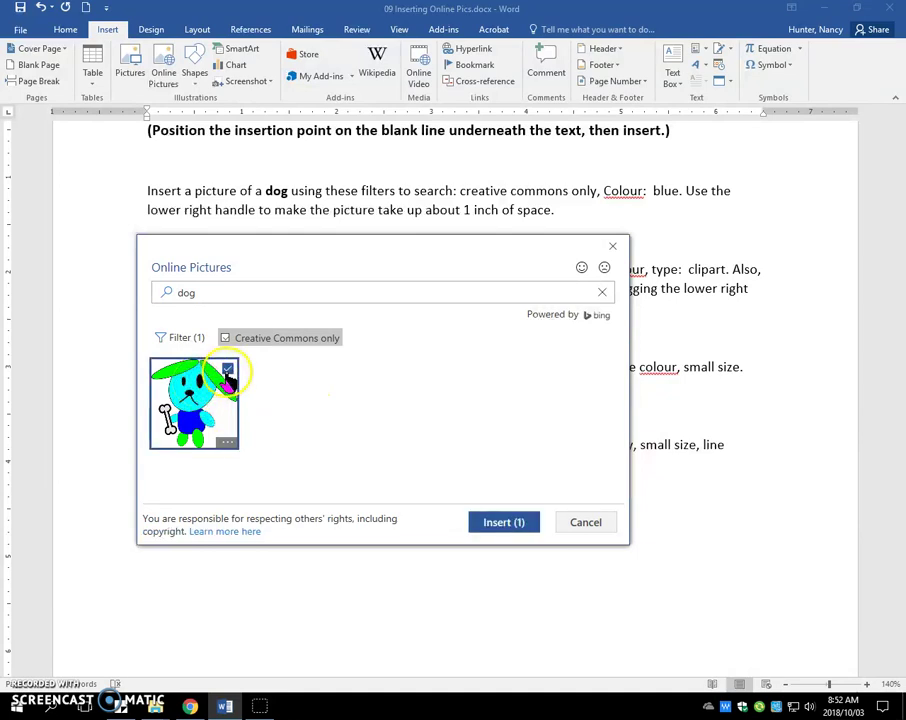
# Step: Insert the blue dog clipart and drag its corner handle to shrink it to about one inch
pyautogui.click(486, 530)
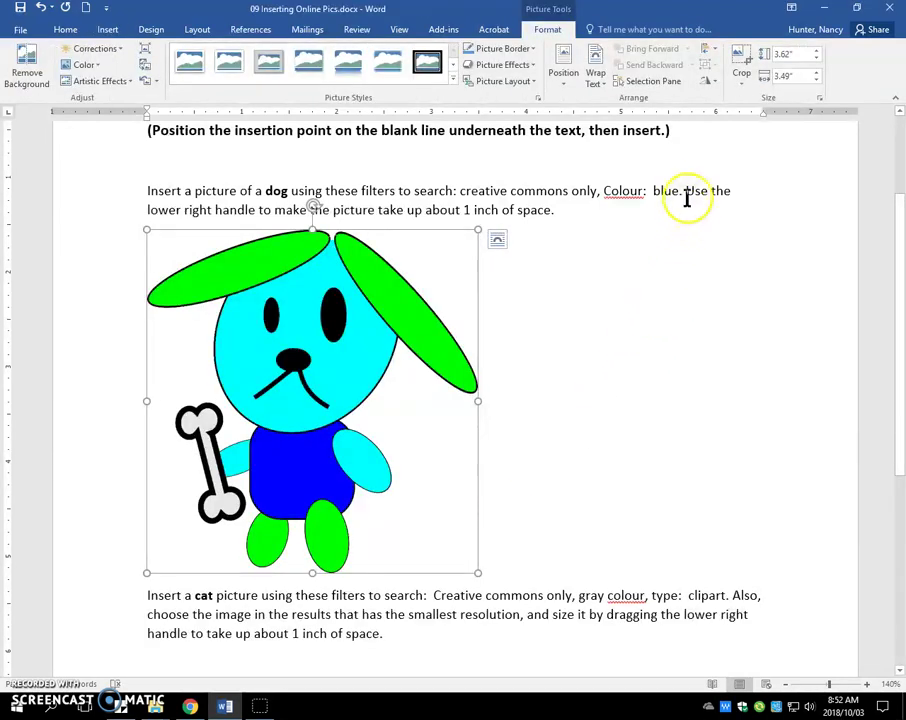
pyautogui.moveTo(695, 204); pyautogui.dragTo(370, 428)
pyautogui.click(362, 426)
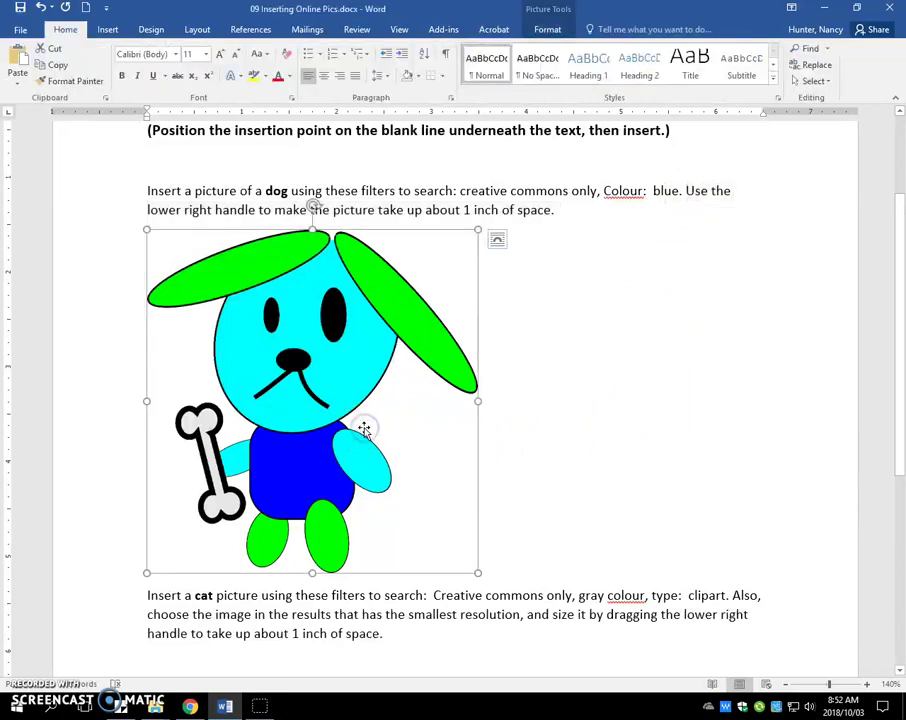
pyautogui.scroll(-3, 494, 536)
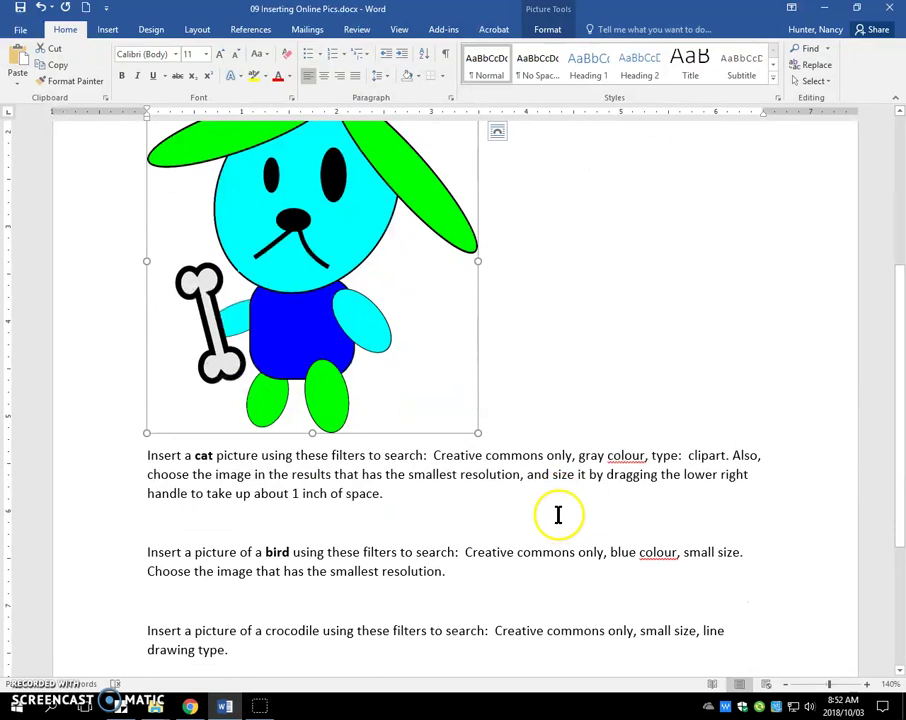
pyautogui.scroll(1, 558, 515)
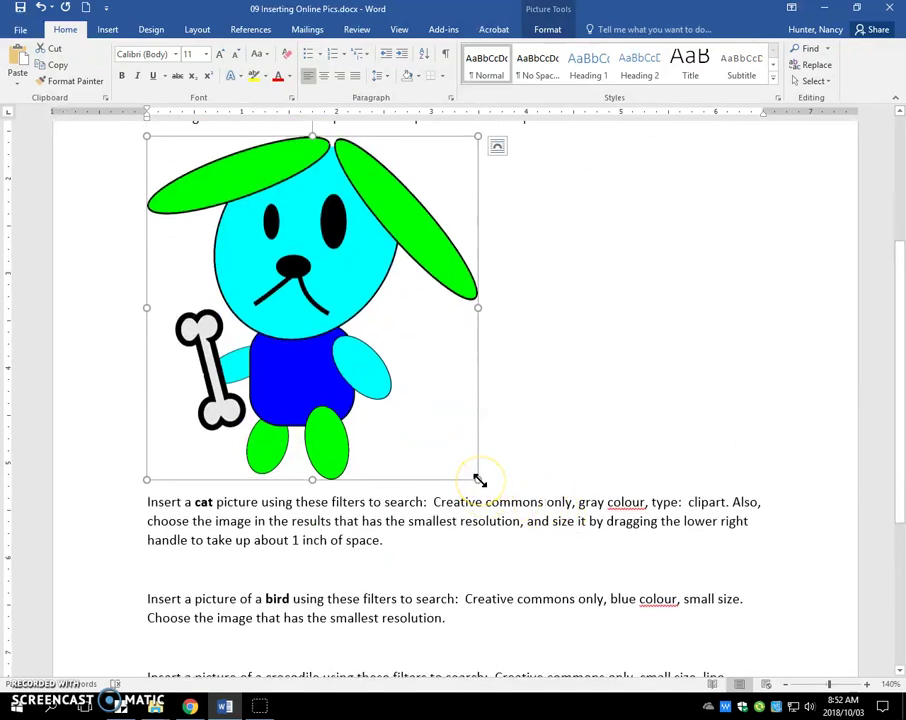
pyautogui.moveTo(480, 481); pyautogui.dragTo(240, 208)
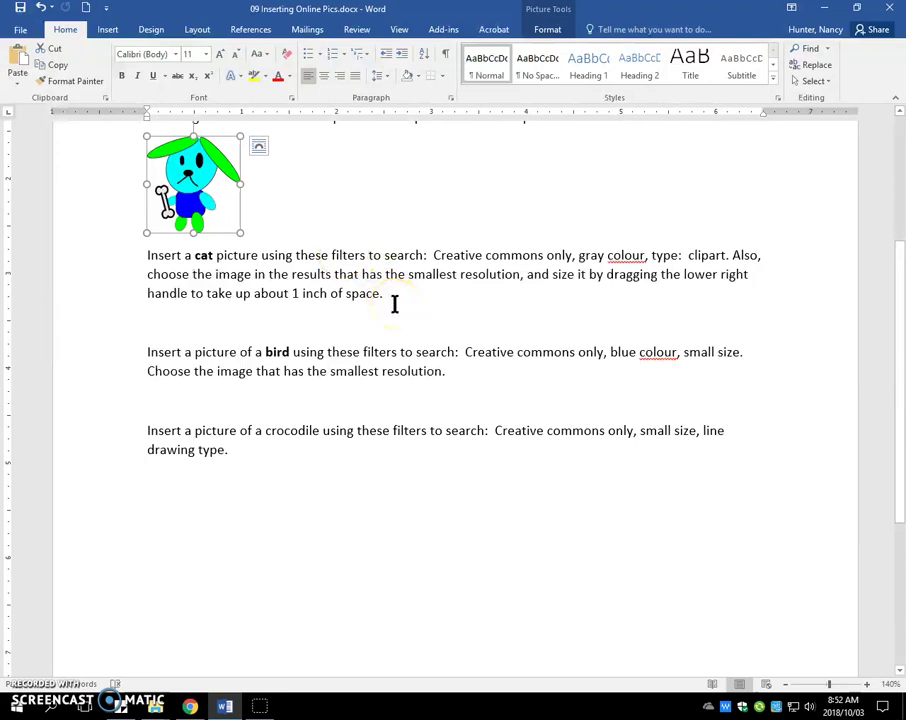
# Step: Put the cursor under the cat instructions and search Online Pictures for 'cat'
pyautogui.click(149, 320)
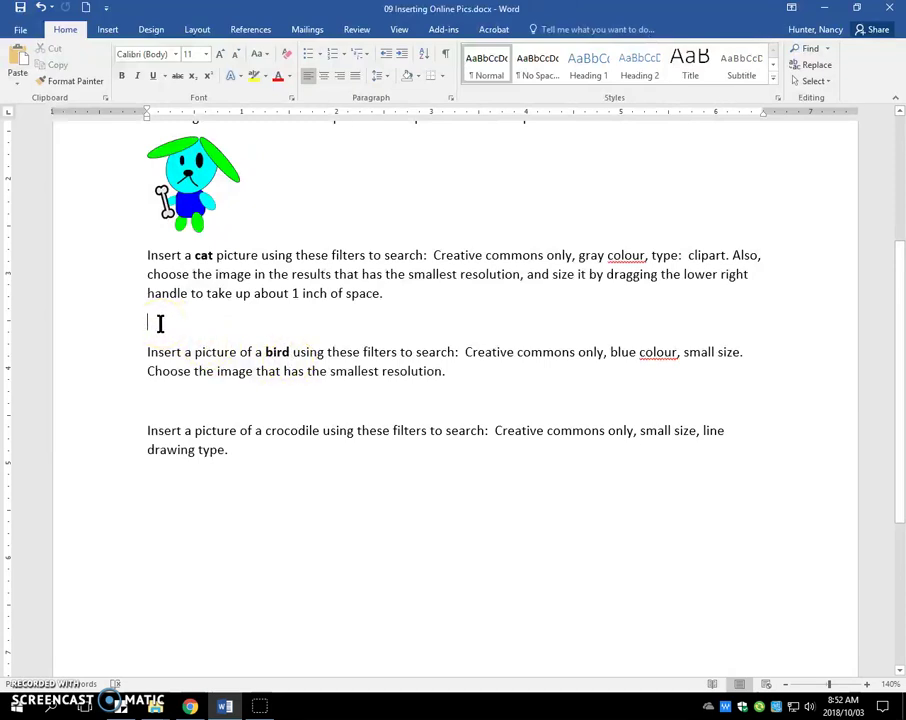
pyautogui.click(108, 27)
pyautogui.click(164, 66)
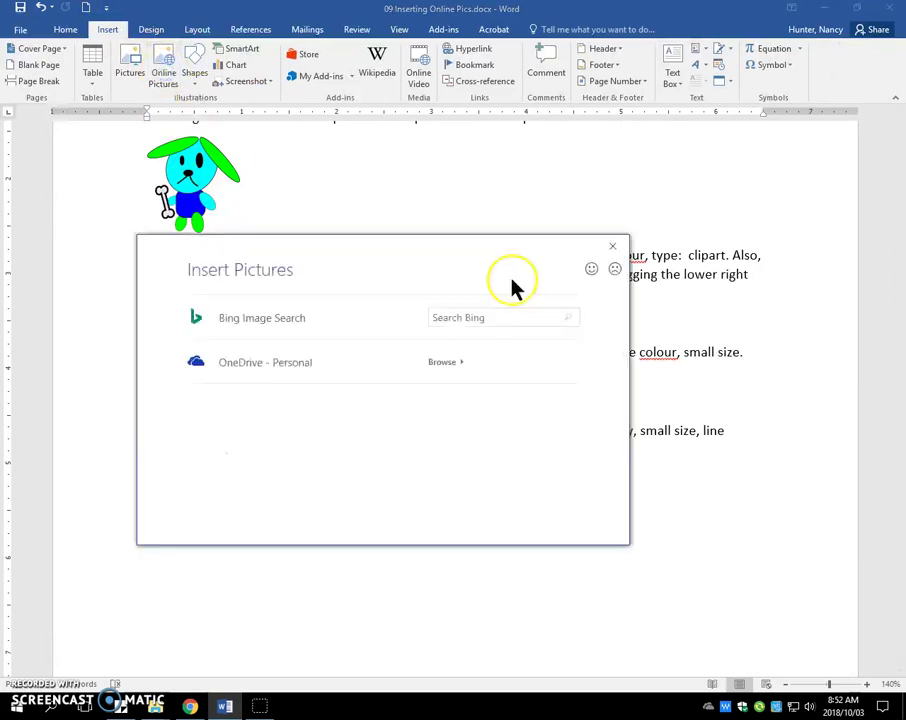
pyautogui.click(465, 320)
pyautogui.write('c')
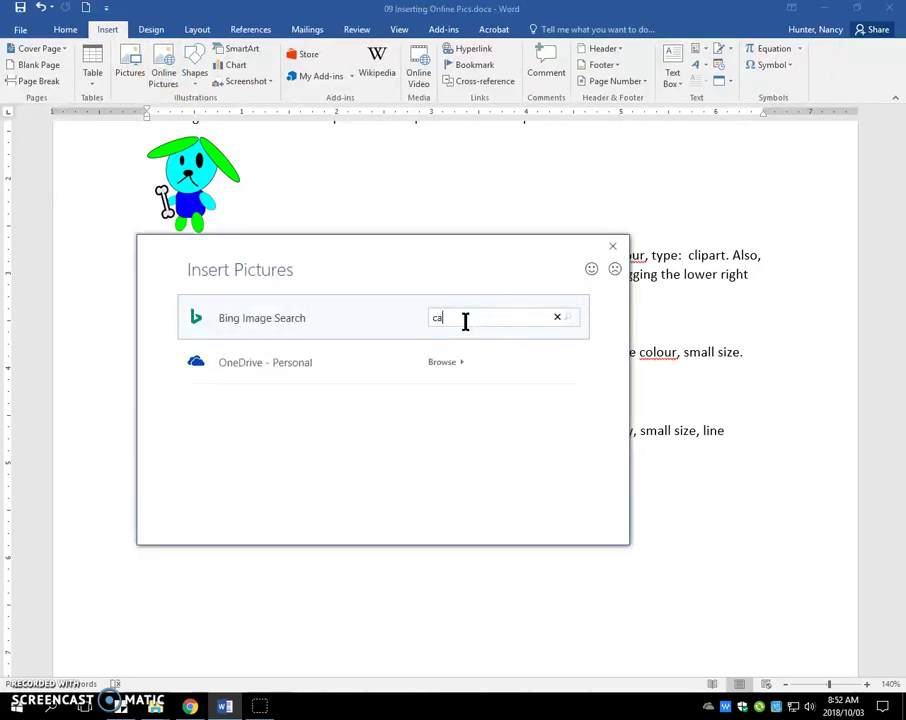
pyautogui.write('at')
pyautogui.press('Return')
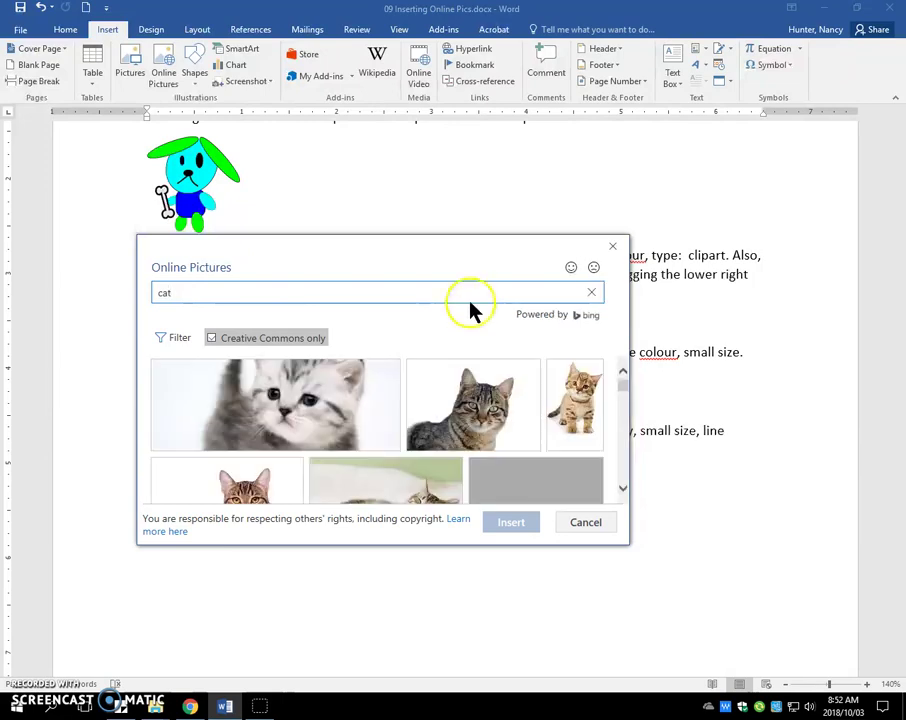
pyautogui.moveTo(484, 213); pyautogui.dragTo(504, 346)
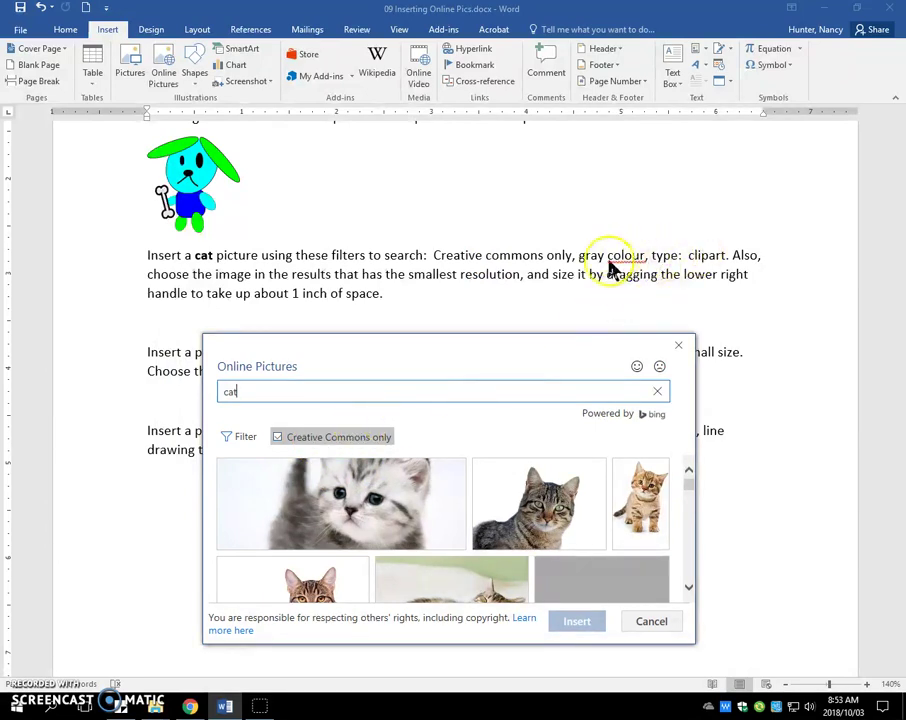
# Step: Apply the Black & white color filter and the Clipart type filter to the cat results
pyautogui.click(243, 440)
pyautogui.scroll(-2, 364, 486)
pyautogui.scroll(-1, 364, 486)
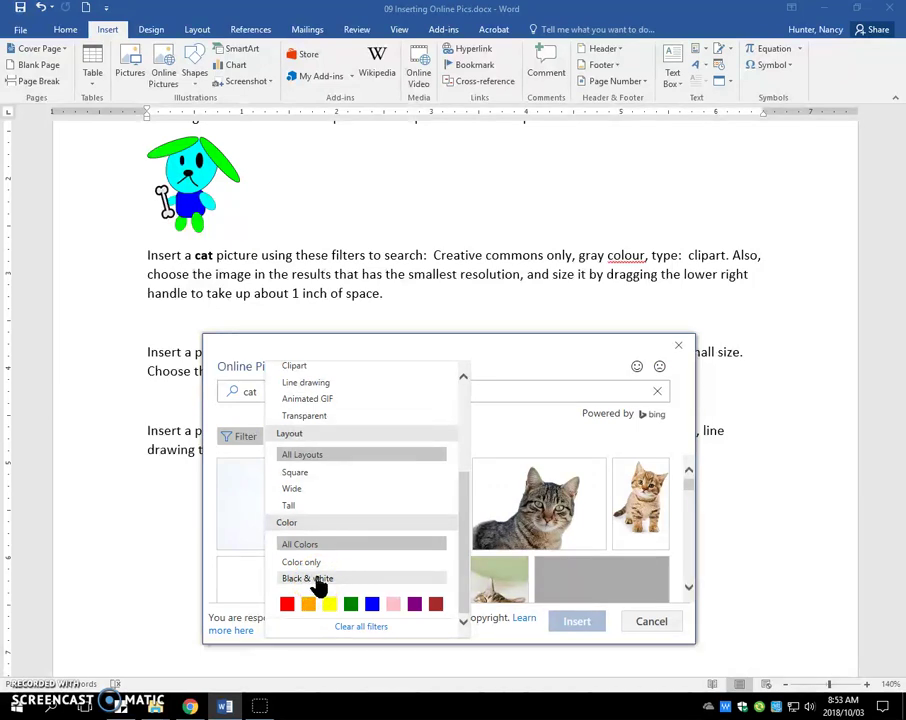
pyautogui.click(316, 580)
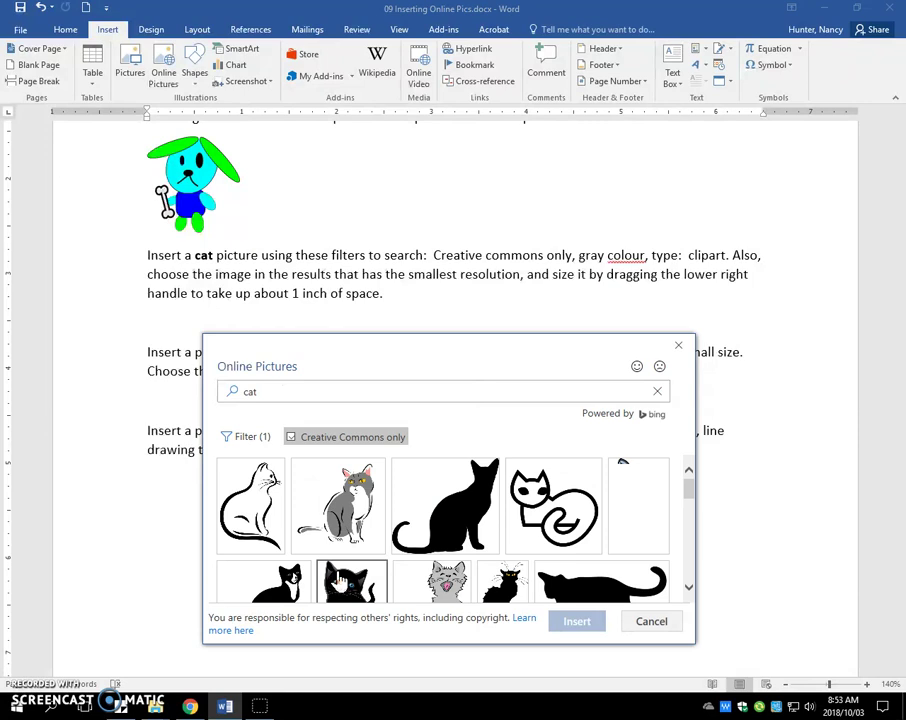
pyautogui.click(238, 440)
pyautogui.click(320, 534)
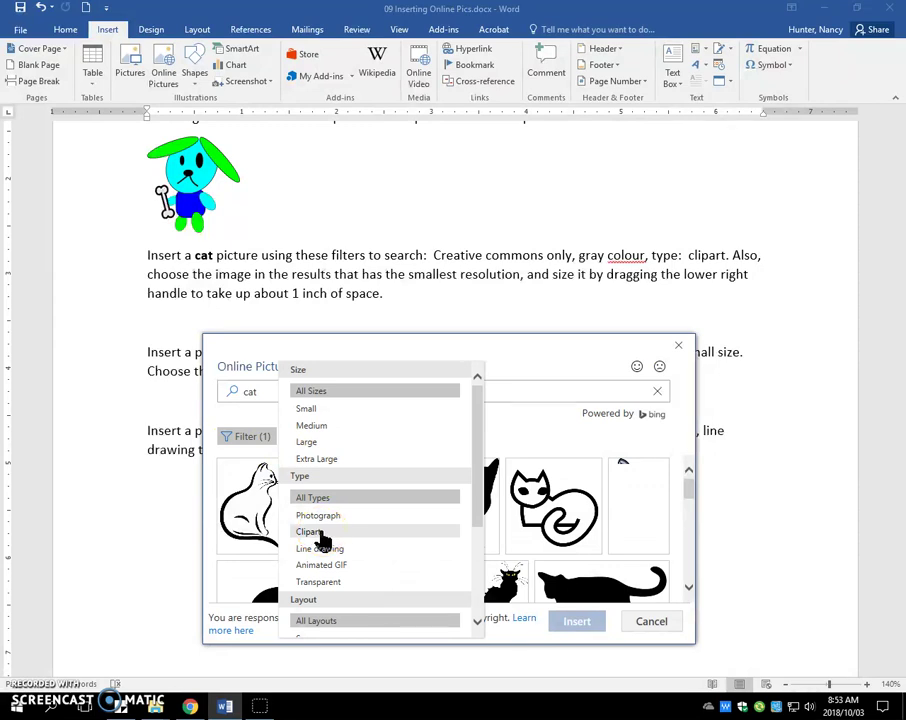
pyautogui.click(322, 540)
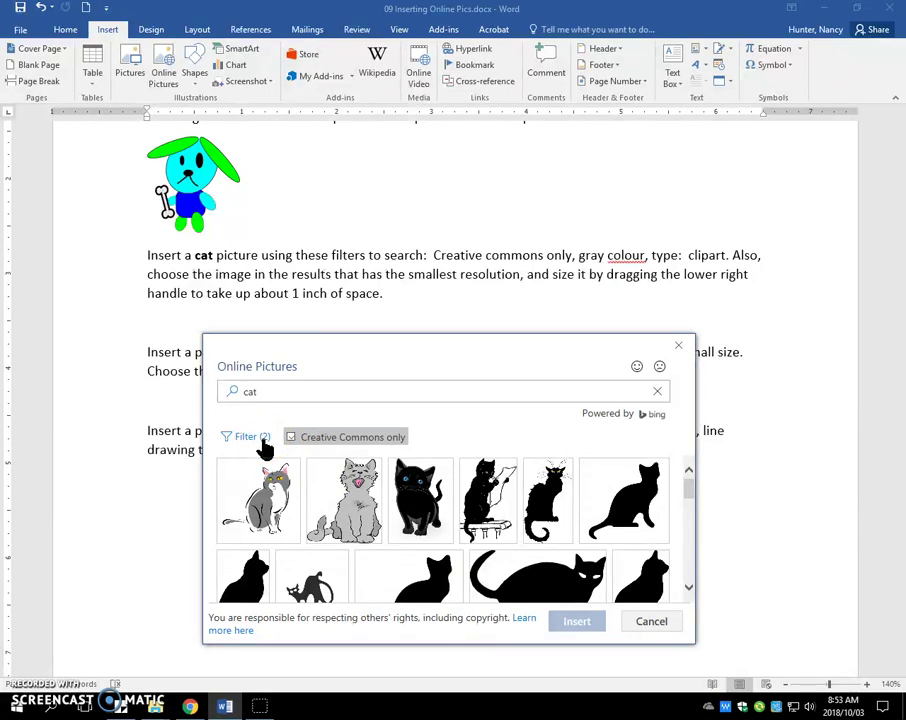
# Step: Compare the image sizes of the first two grey cat results in their details
pyautogui.click(268, 452)
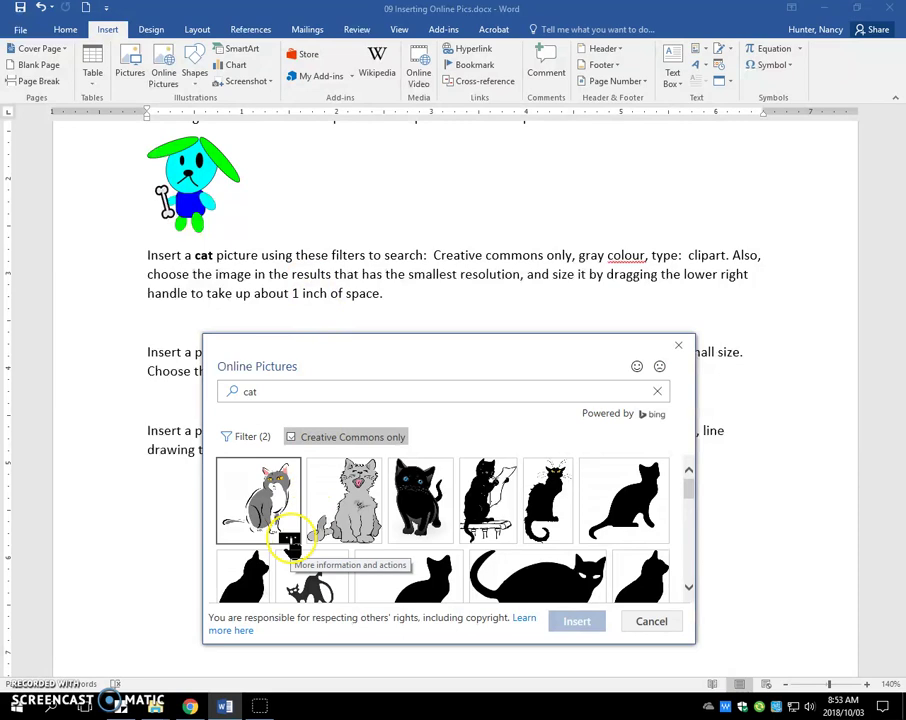
pyautogui.click(289, 542)
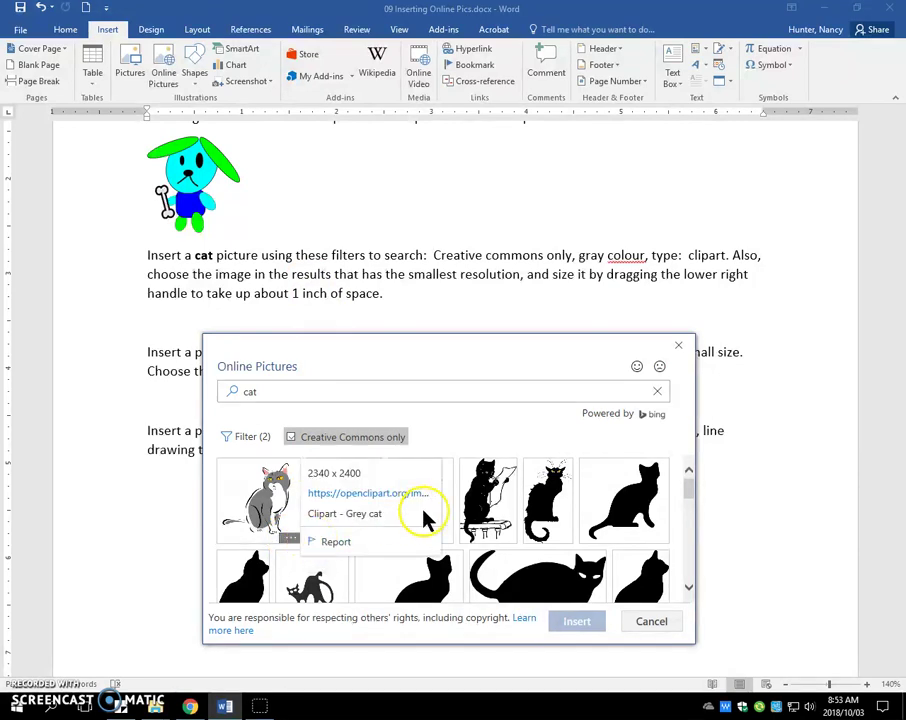
pyautogui.click(458, 425)
pyautogui.click(371, 540)
pyautogui.click(458, 440)
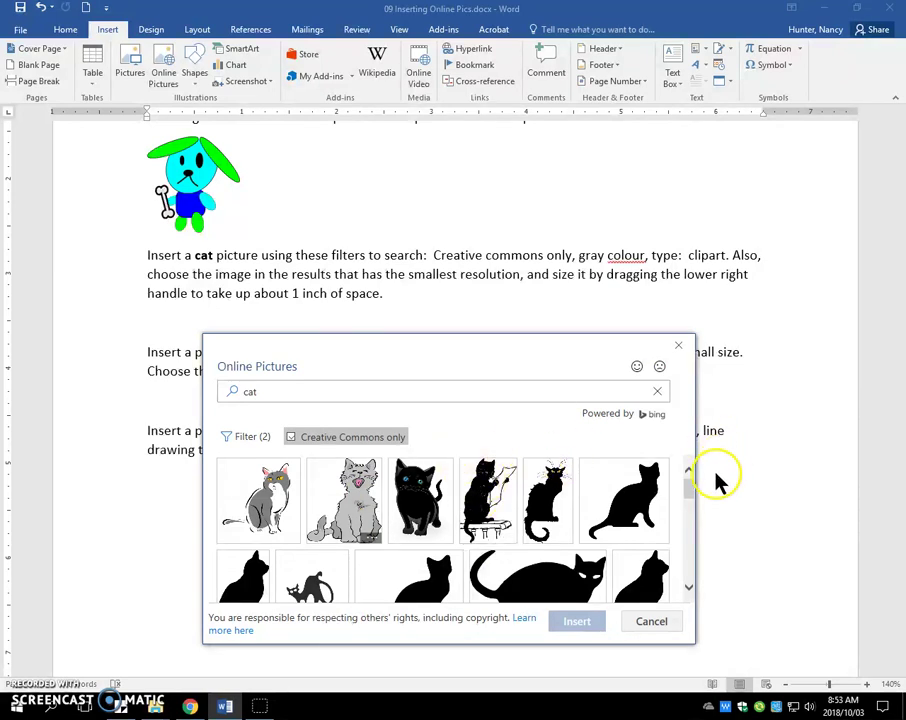
pyautogui.moveTo(693, 493); pyautogui.dragTo(694, 560)
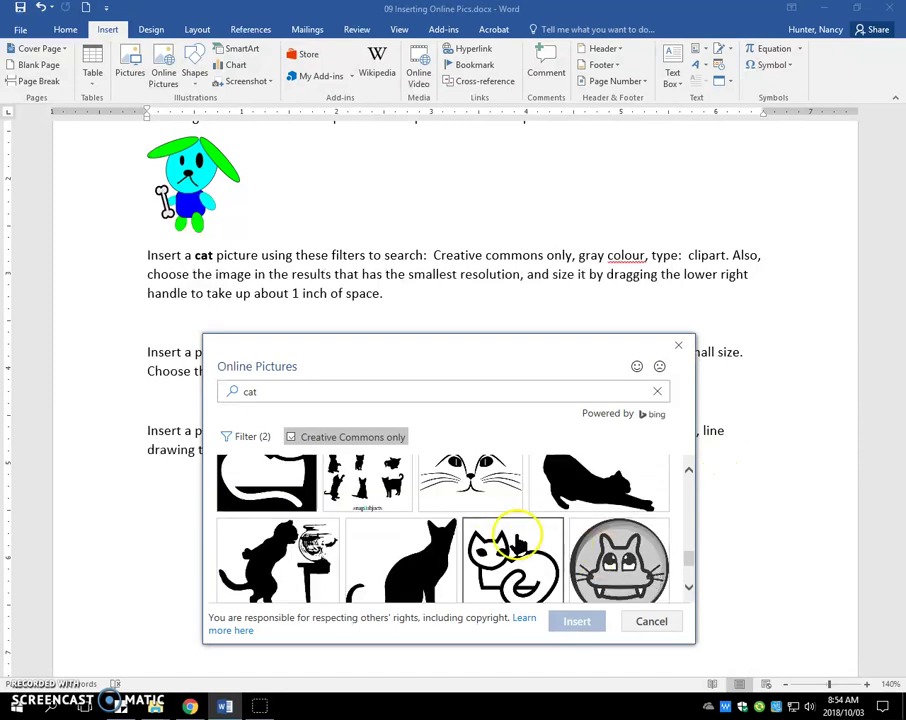
pyautogui.scroll(4, 585, 535)
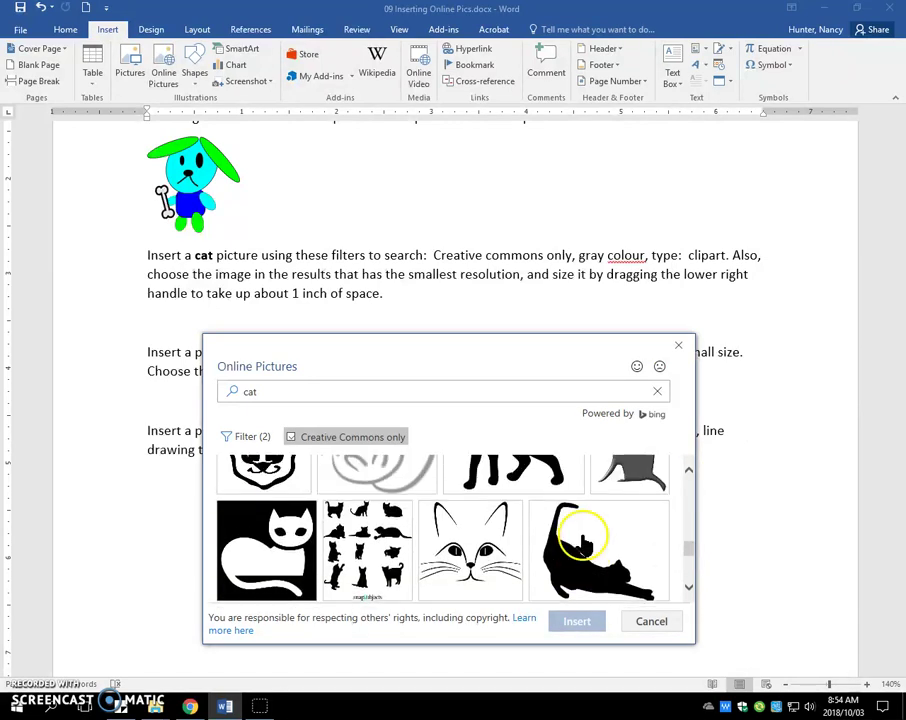
# Step: Check the sizes of the other cat results, then tick the 958 x 1101 grey cat
pyautogui.click(426, 536)
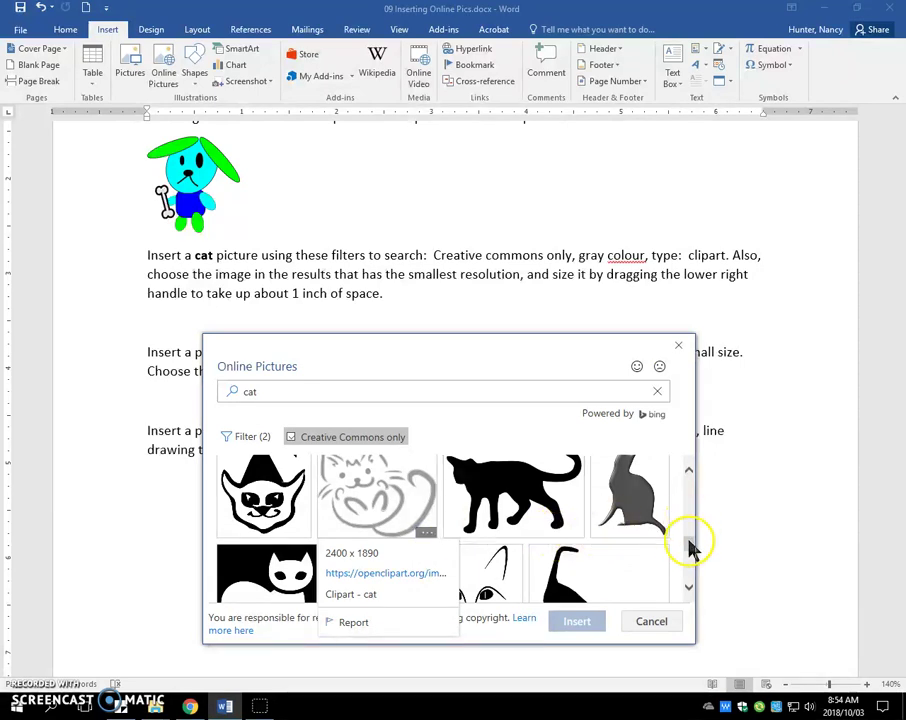
pyautogui.moveTo(688, 542); pyautogui.dragTo(700, 566)
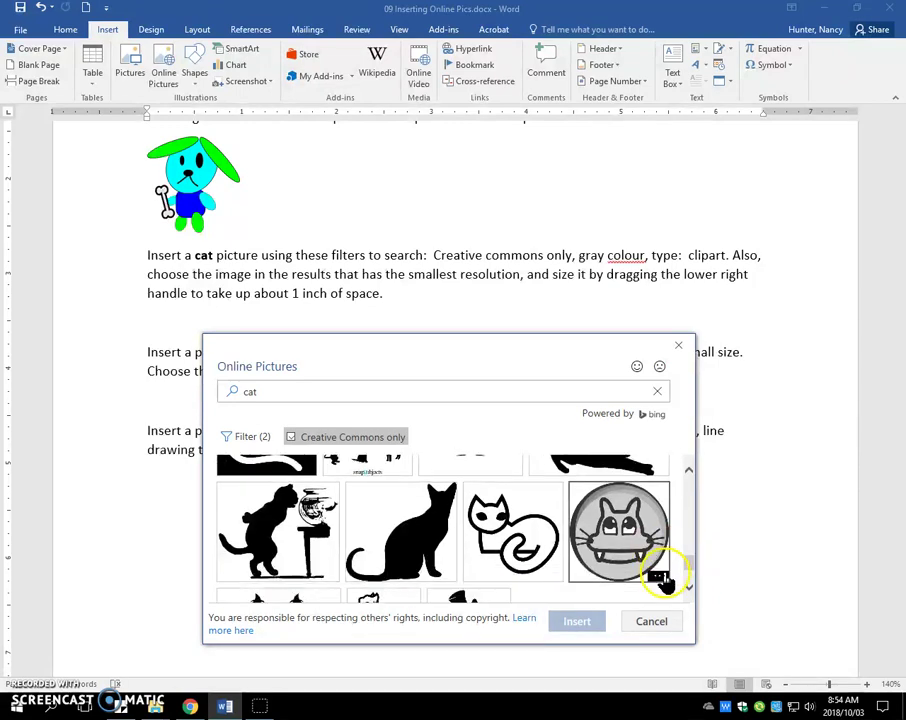
pyautogui.click(660, 578)
pyautogui.moveTo(683, 574); pyautogui.dragTo(684, 481)
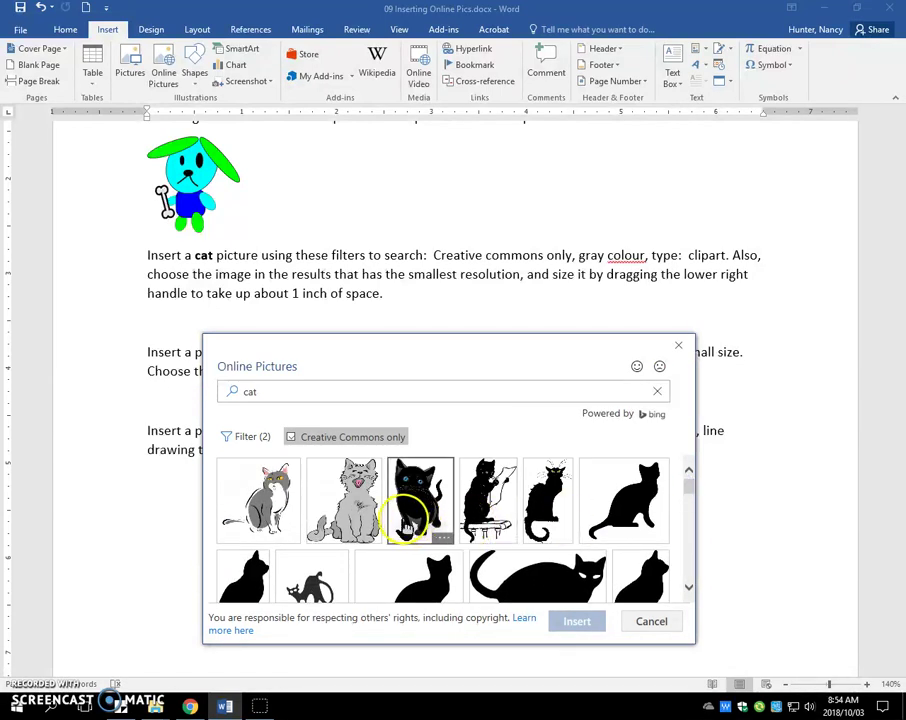
pyautogui.click(371, 540)
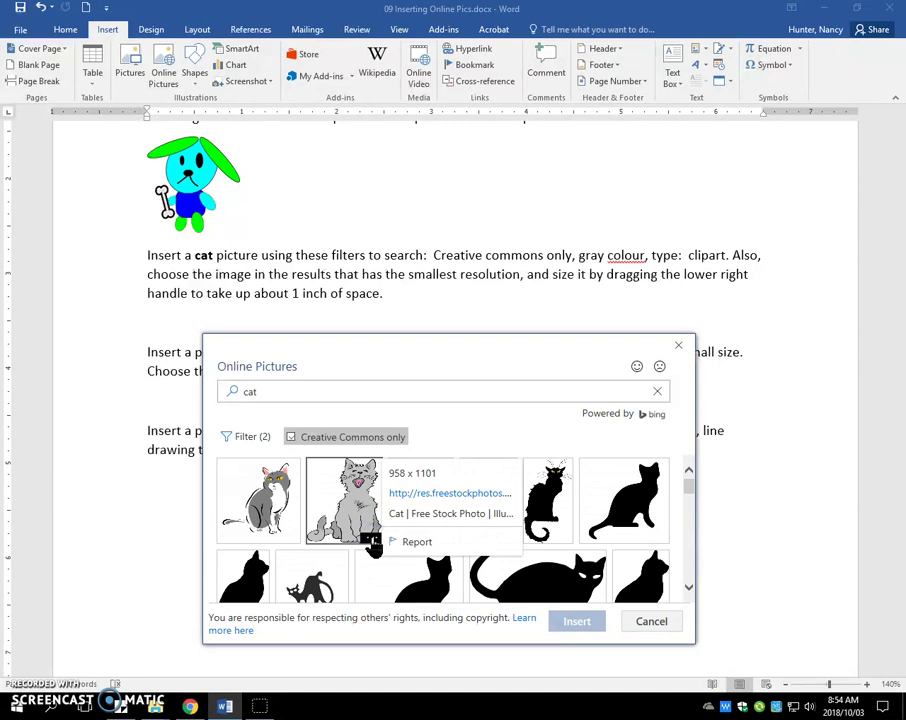
pyautogui.click(381, 488)
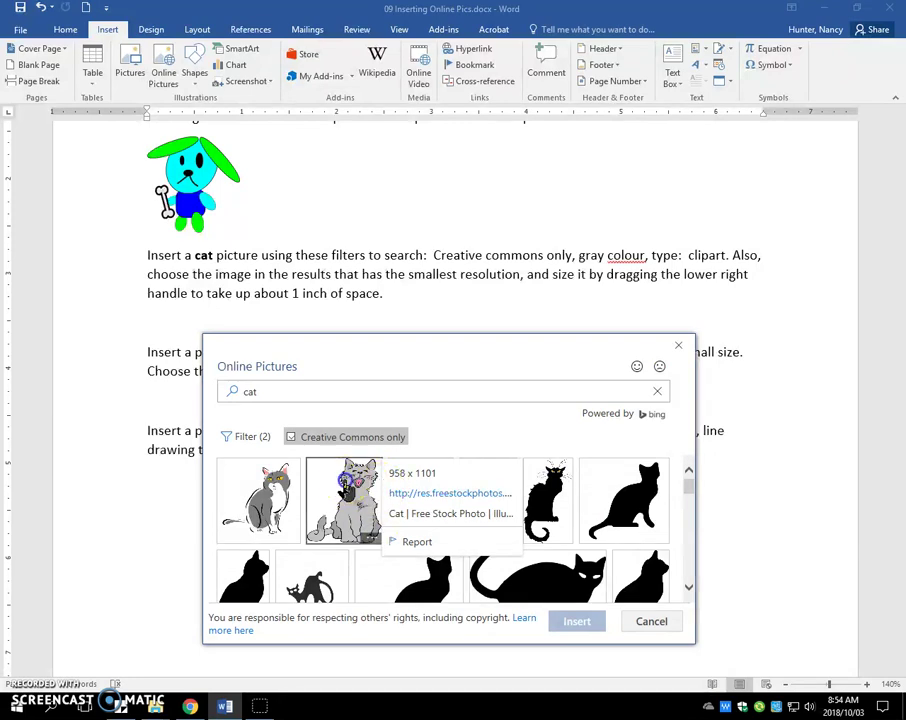
pyautogui.click(346, 485)
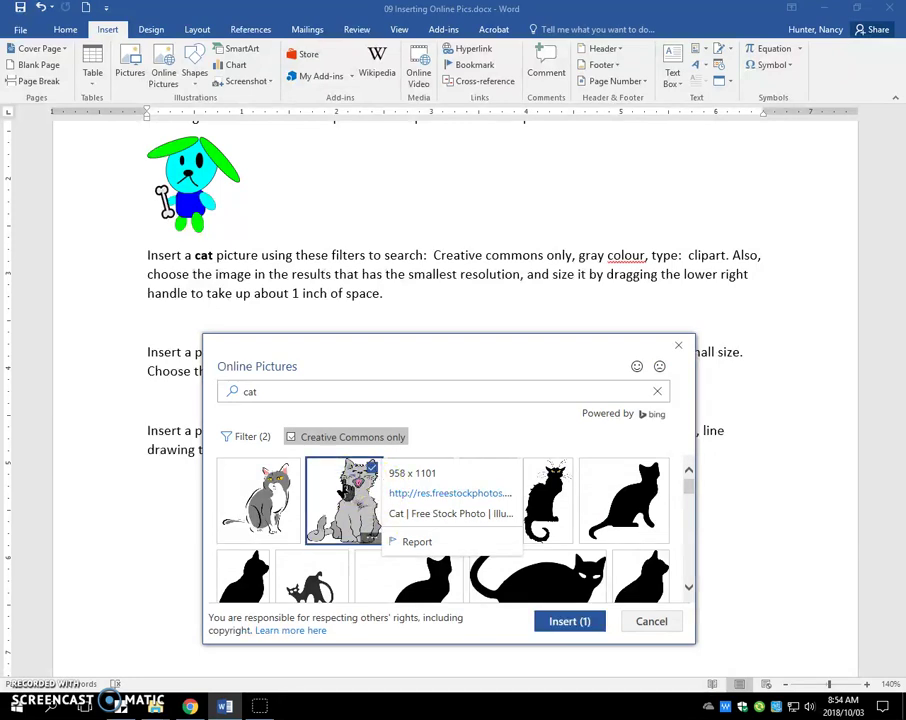
# Step: Insert the grey cat clipart, shrink it to about one inch, and deselect it
pyautogui.click(584, 624)
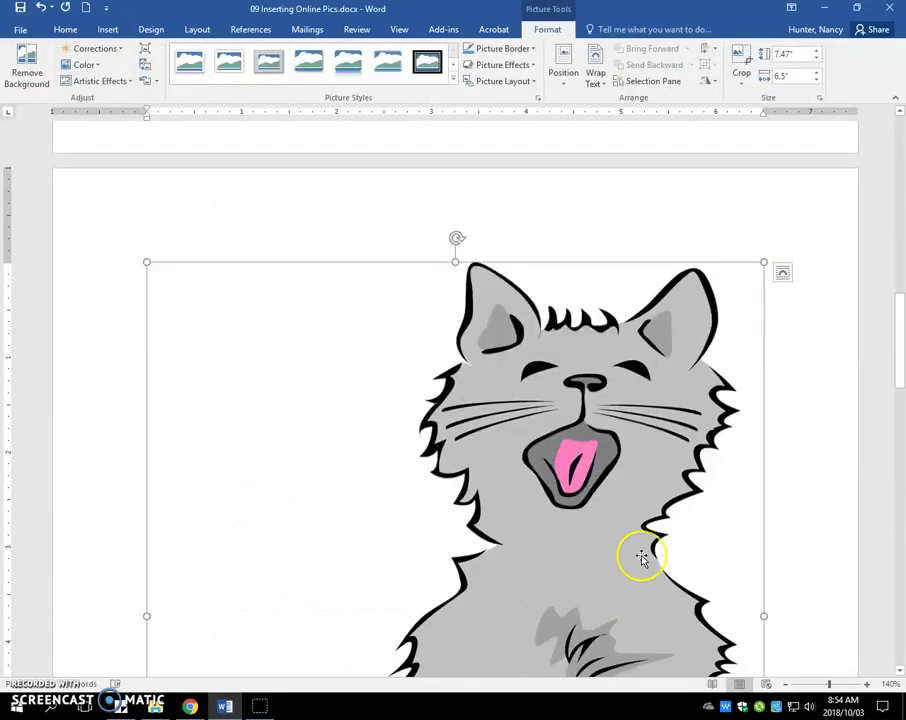
pyautogui.scroll(-5, 626, 600)
pyautogui.moveTo(754, 593); pyautogui.dragTo(205, 148)
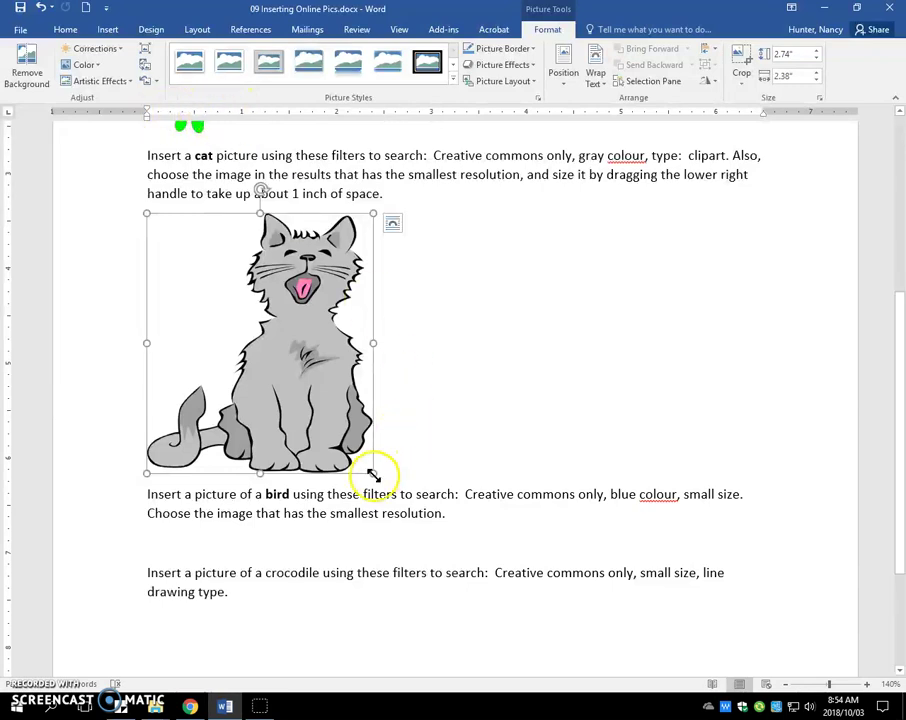
pyautogui.moveTo(373, 475); pyautogui.dragTo(251, 332)
pyautogui.click(236, 400)
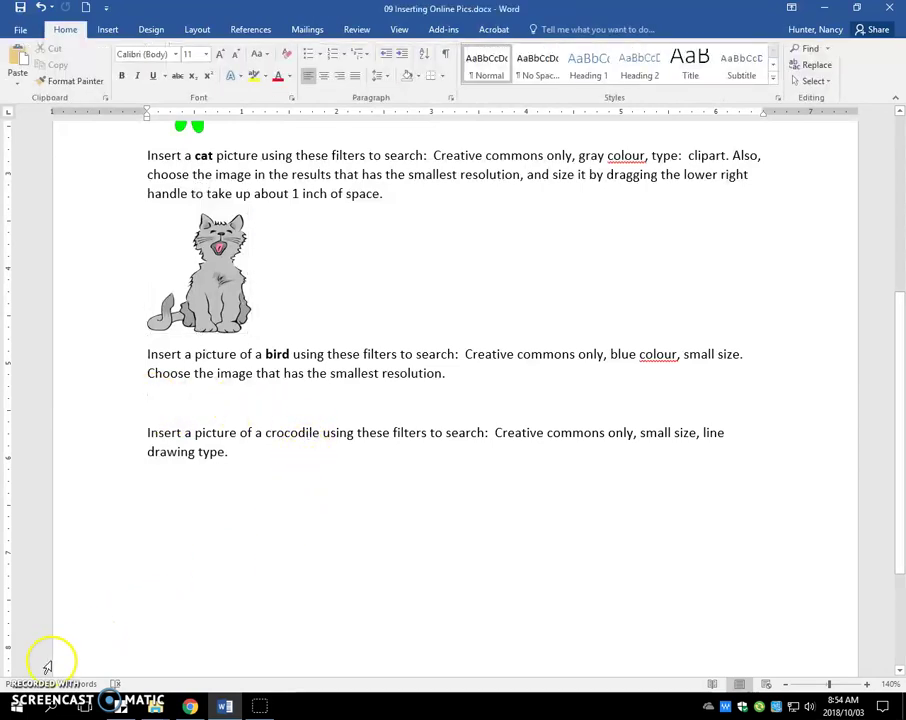